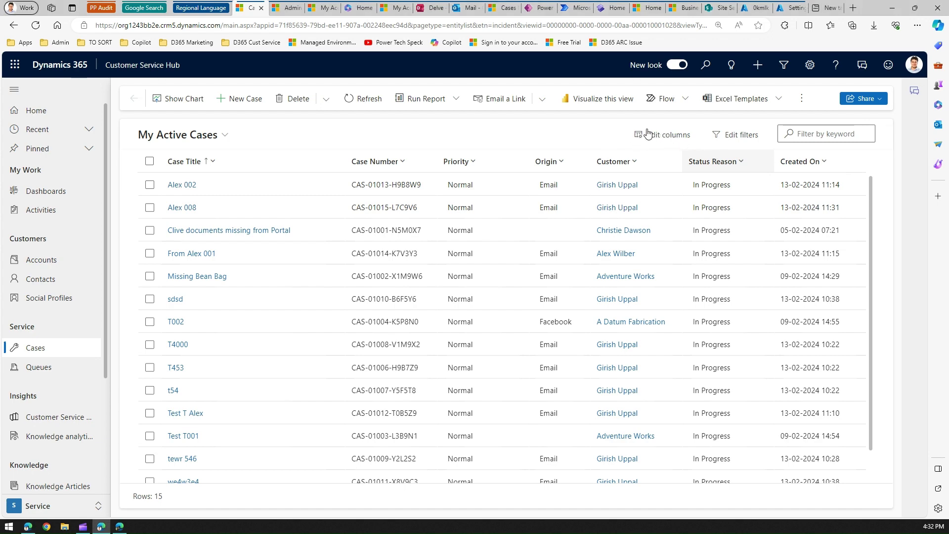
Step: Add a Modified On column, found by searching 'mod', to My Active Cases and apply it
click(650, 135)
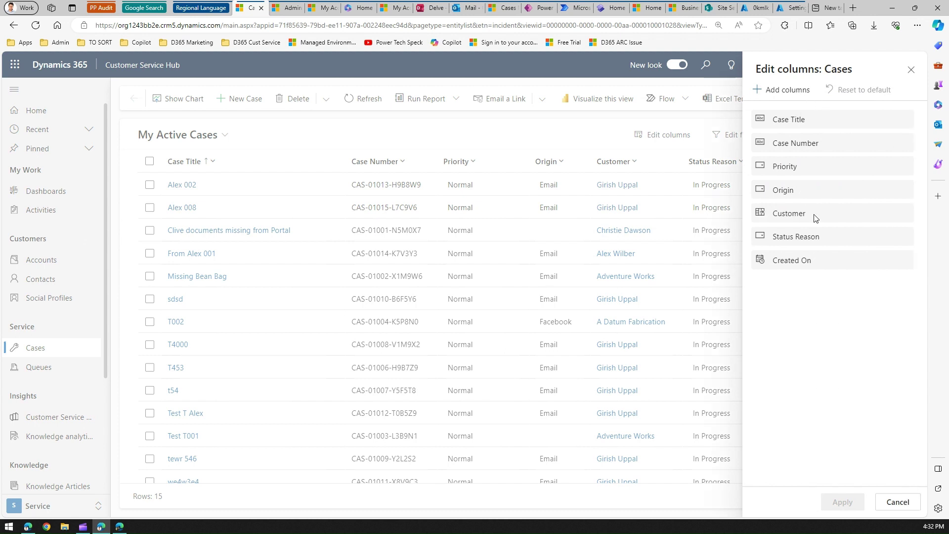
click(794, 94)
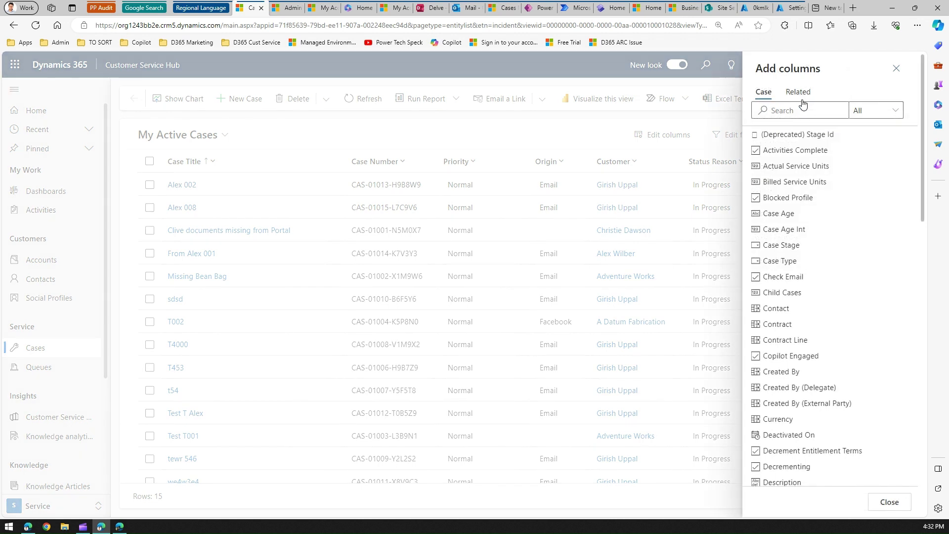
click(803, 109)
text(modifi)
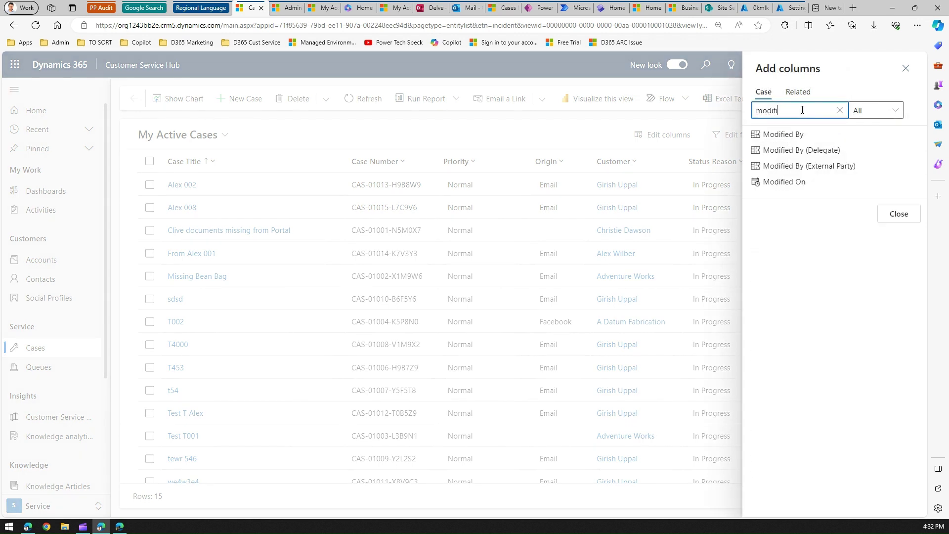
click(764, 186)
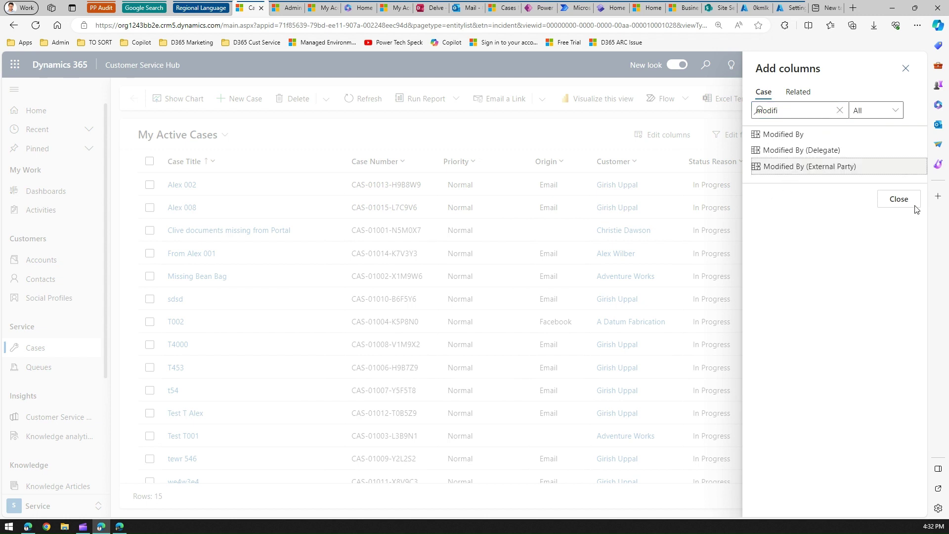
click(899, 199)
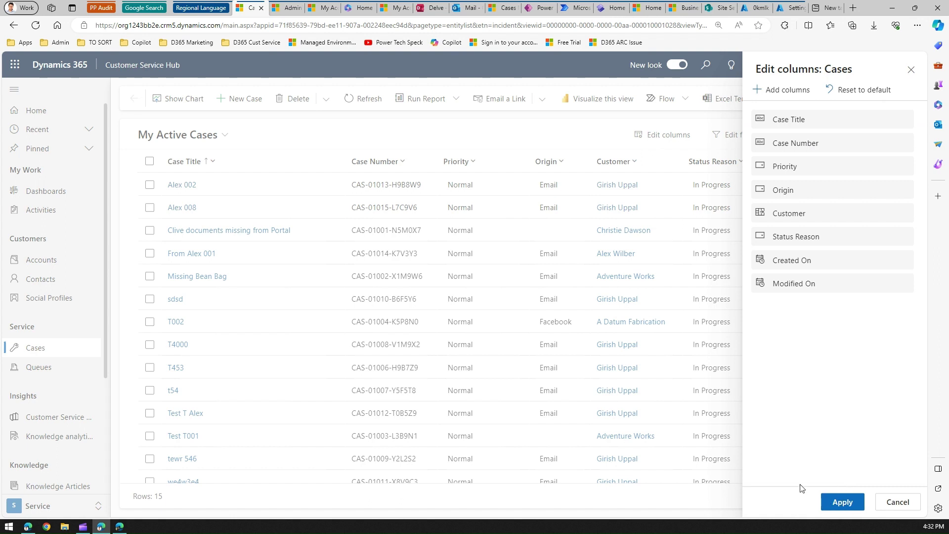
click(847, 501)
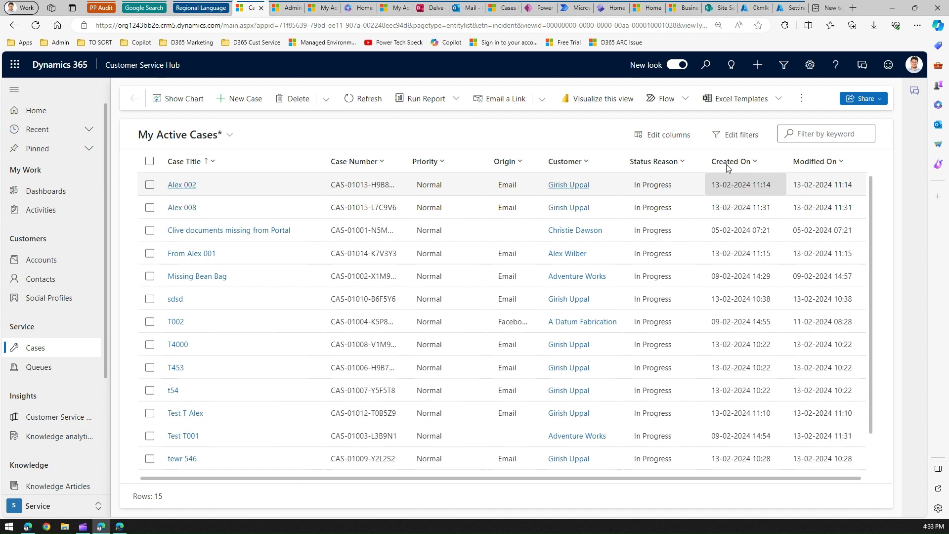
Step: Open Personalization Settings from the Settings gear and scroll down the General tab
click(810, 69)
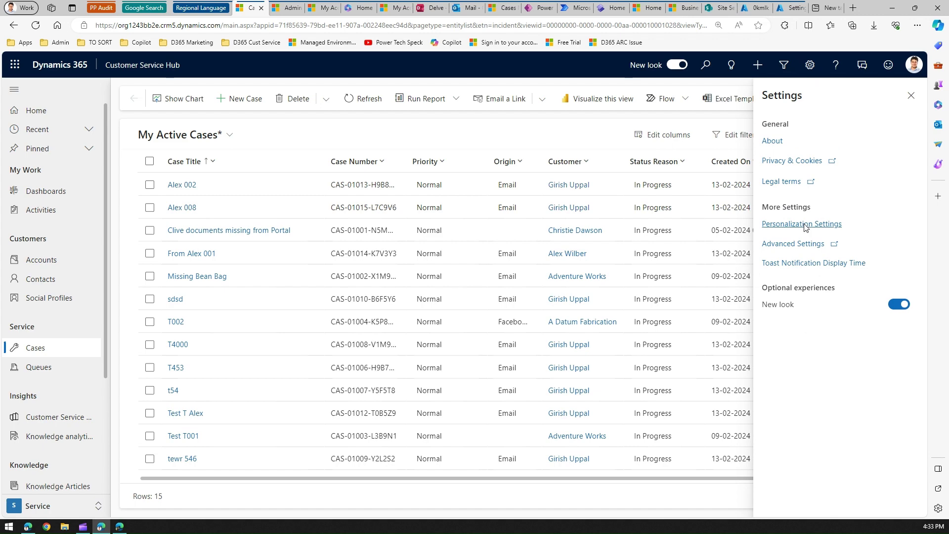
click(801, 223)
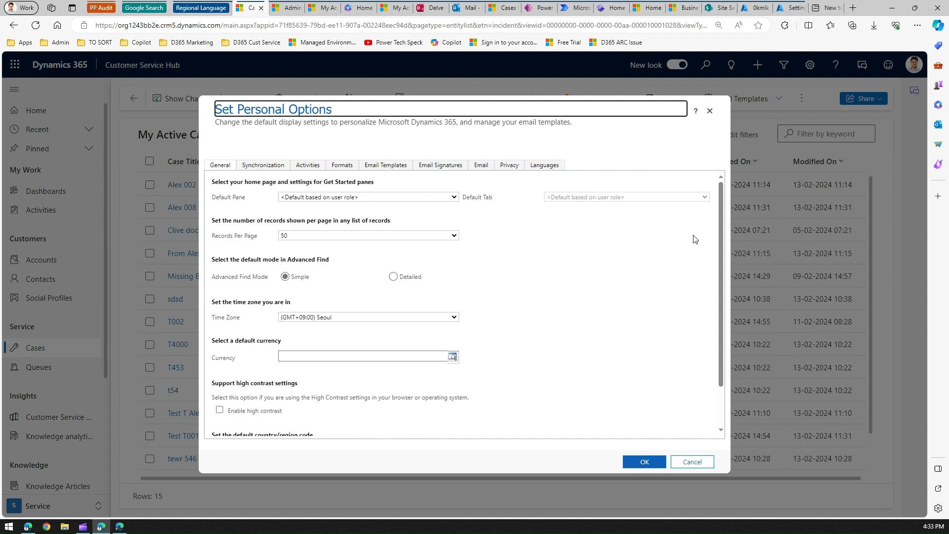
scroll(723, 241, down, 1)
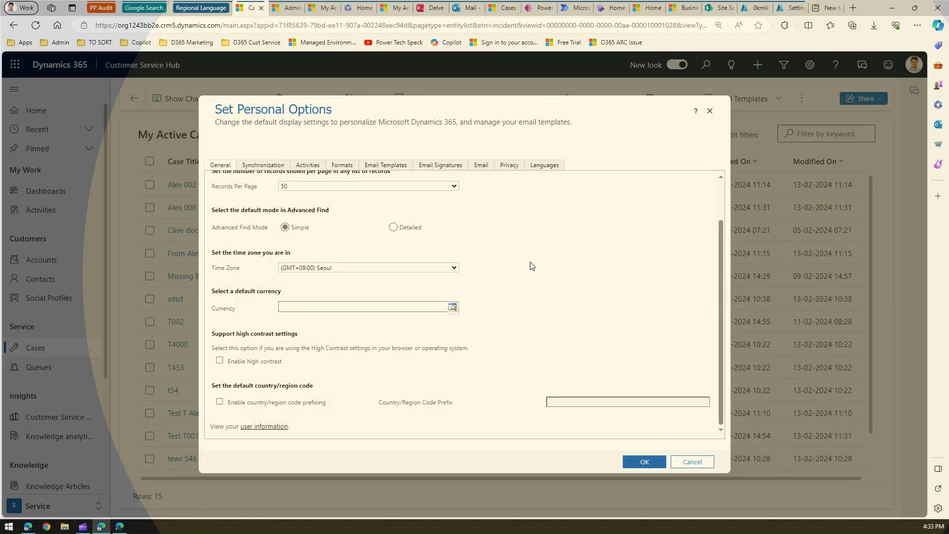
Step: Choose English (Australia) as the Current Format on the Formats tab and confirm the change
click(347, 167)
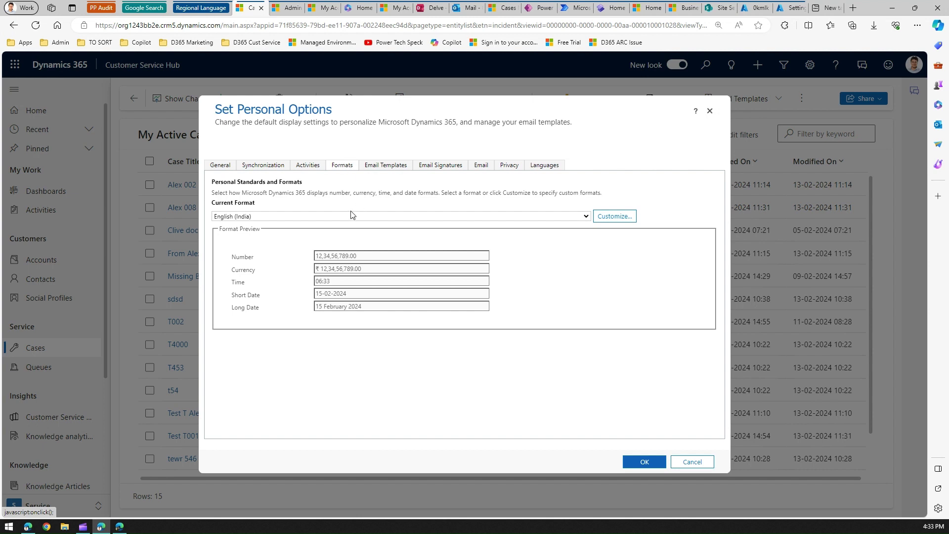
click(269, 216)
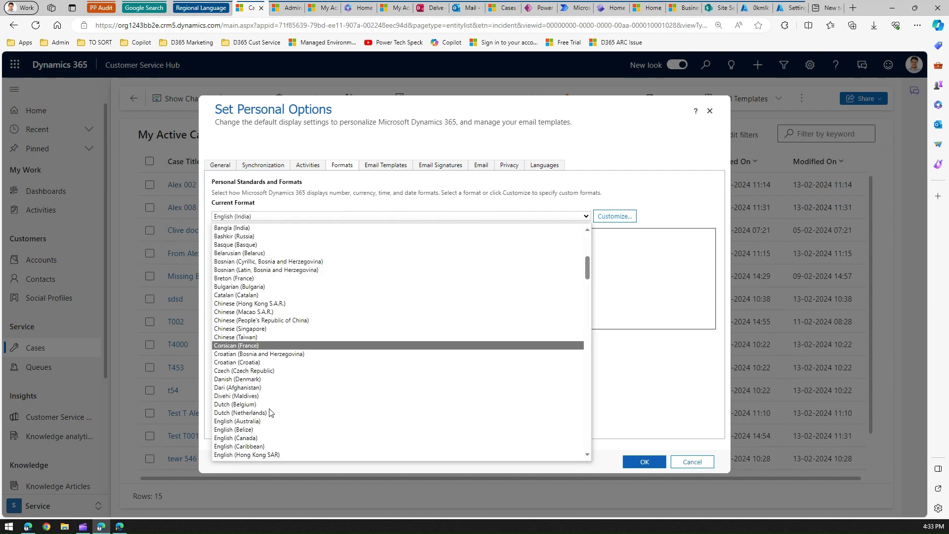
click(260, 422)
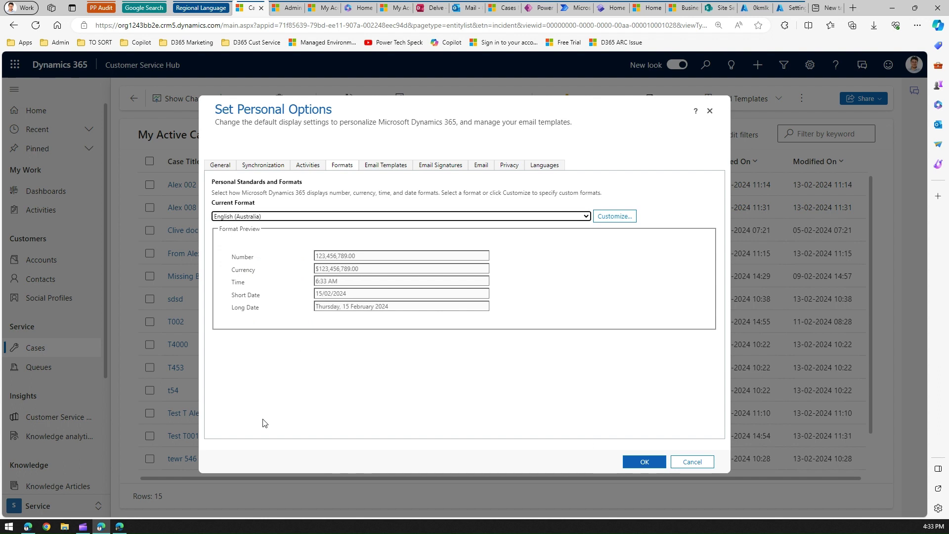
click(646, 462)
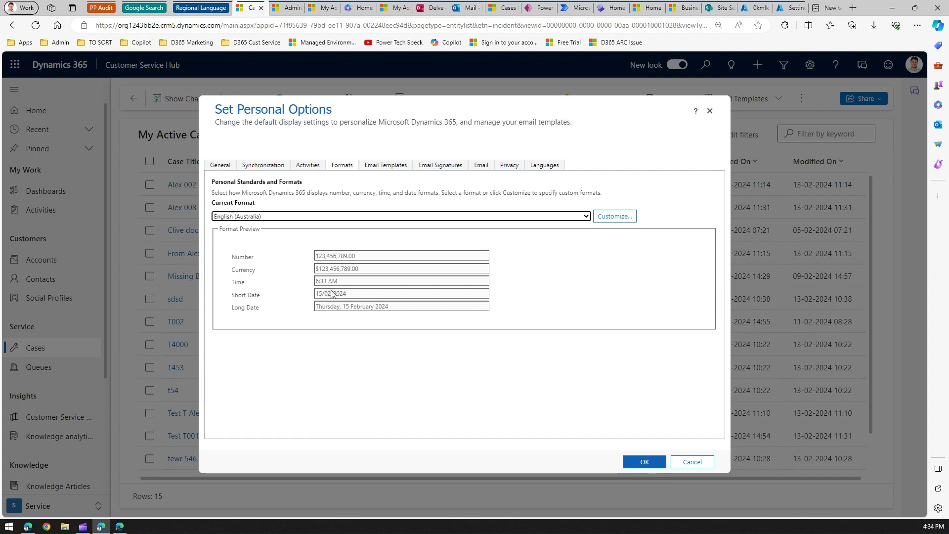
click(639, 462)
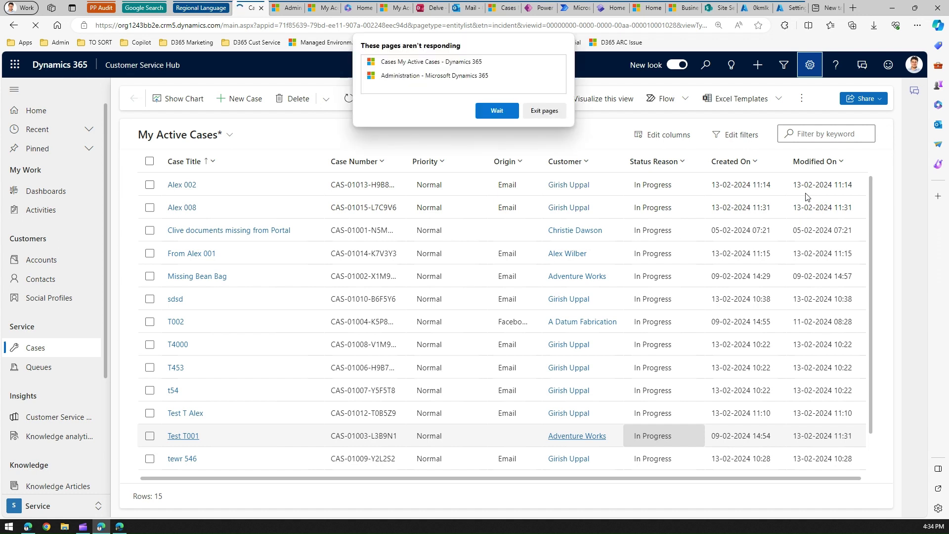
Step: Keep waiting on the unresponsive-pages prompt until My Active Cases reloads with dates like 13/02/2024
click(485, 113)
click(485, 112)
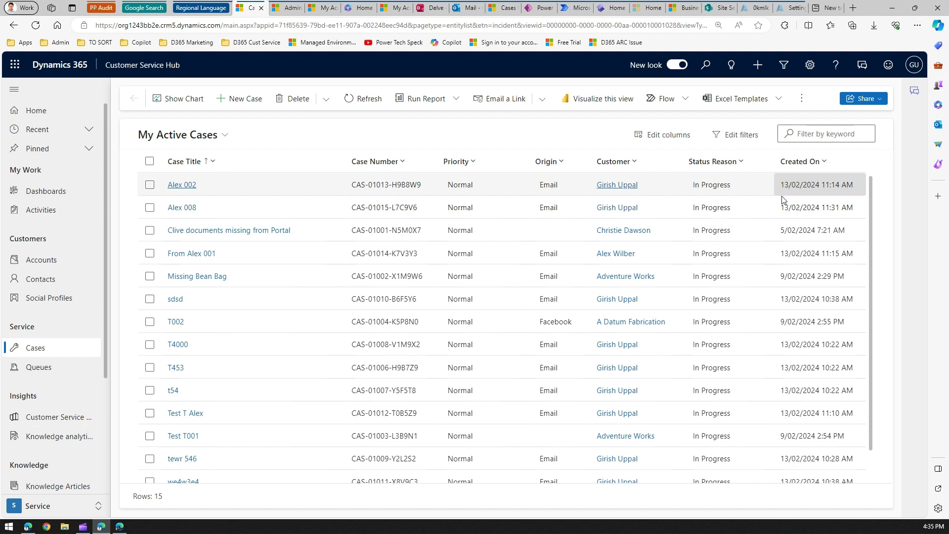
Step: Reopen personal options on the Formats tab and open Customize Regional Options
click(810, 66)
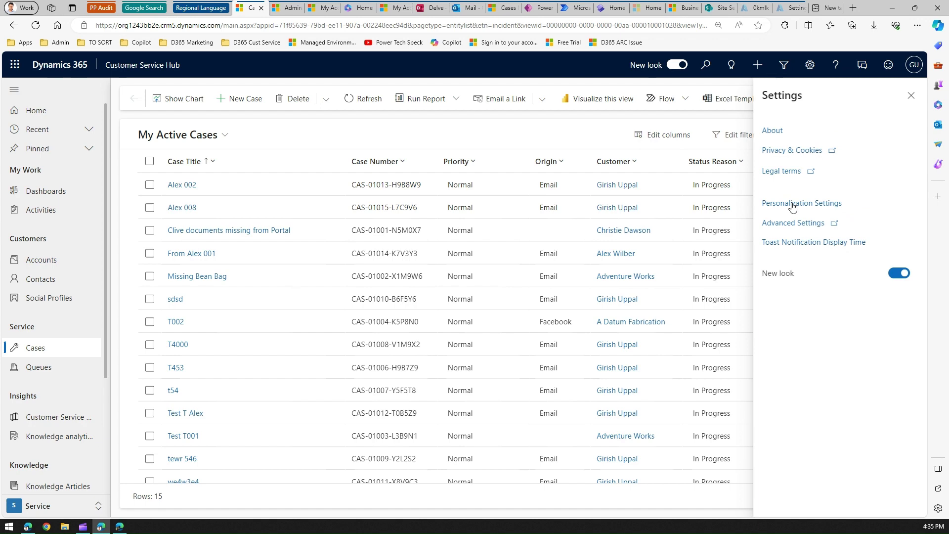
click(793, 205)
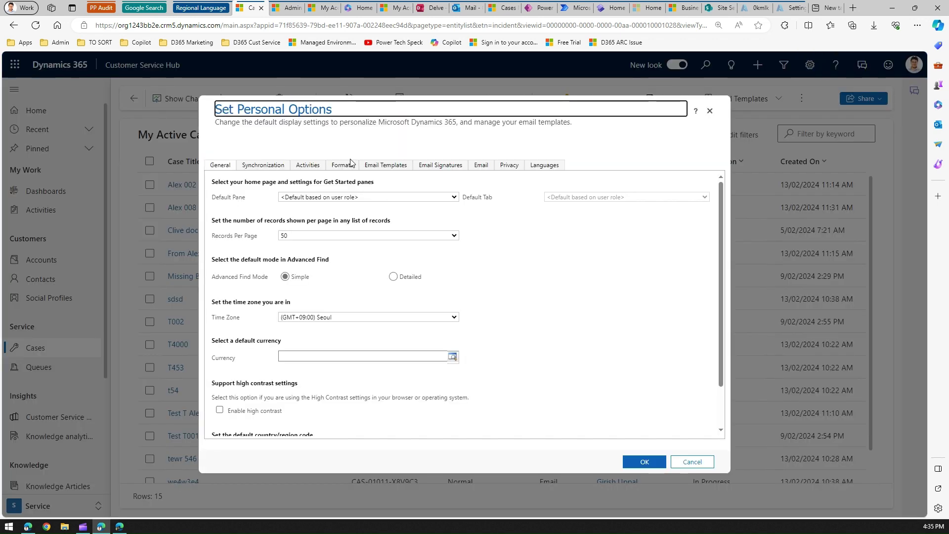
click(350, 163)
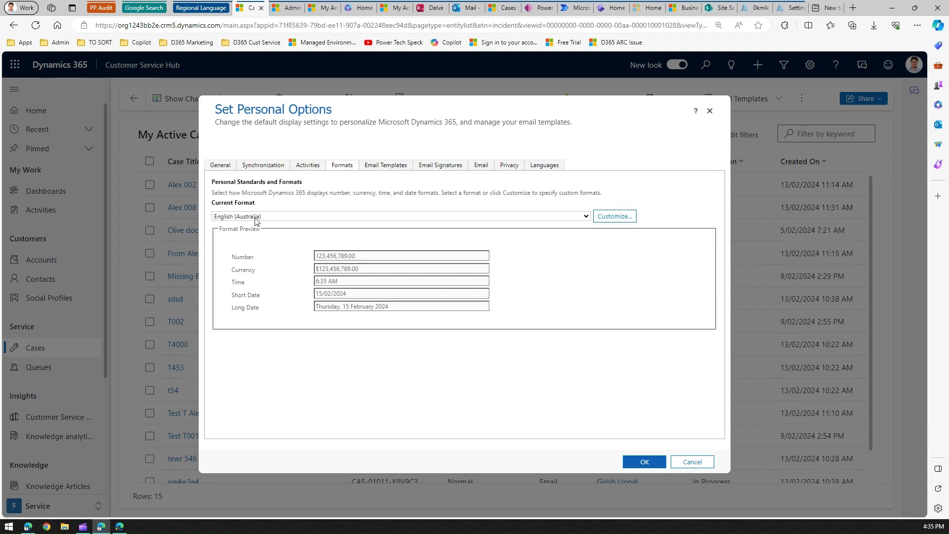
click(625, 221)
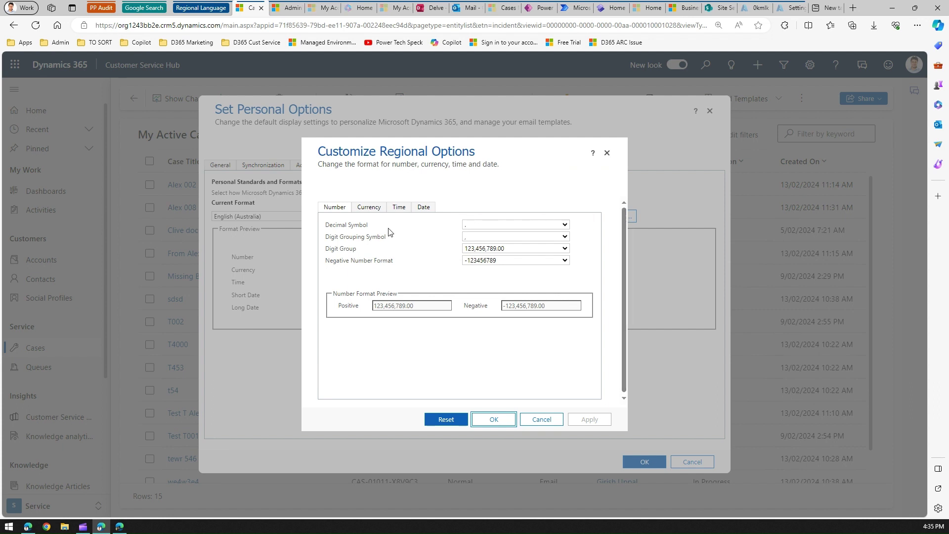
Step: Review the Date tab's slash separator, d/MM/yyyy short date and long date format, leaving them unchanged
click(430, 209)
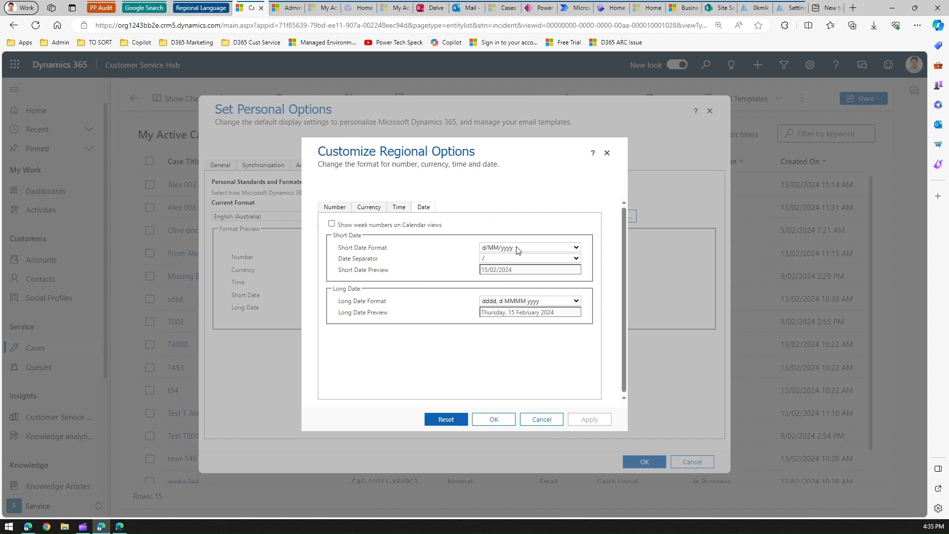
click(544, 258)
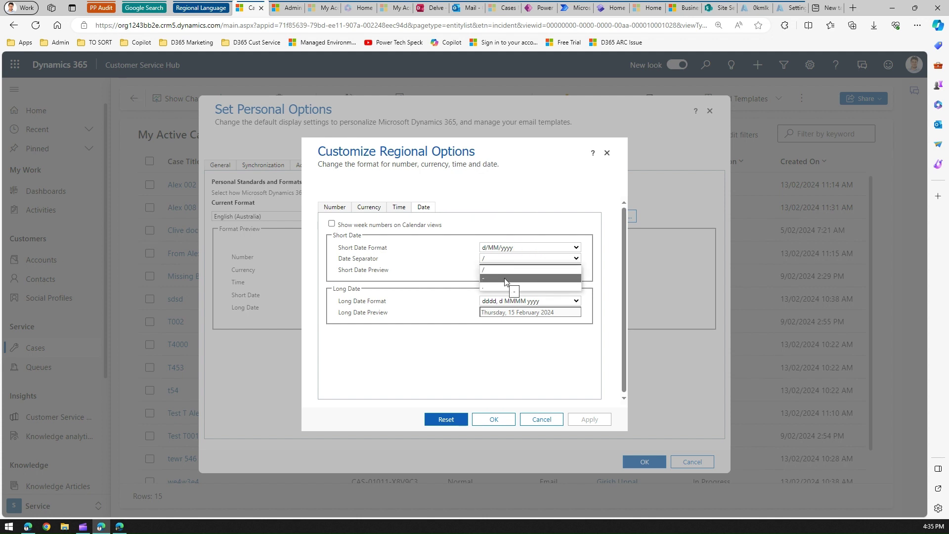
click(511, 249)
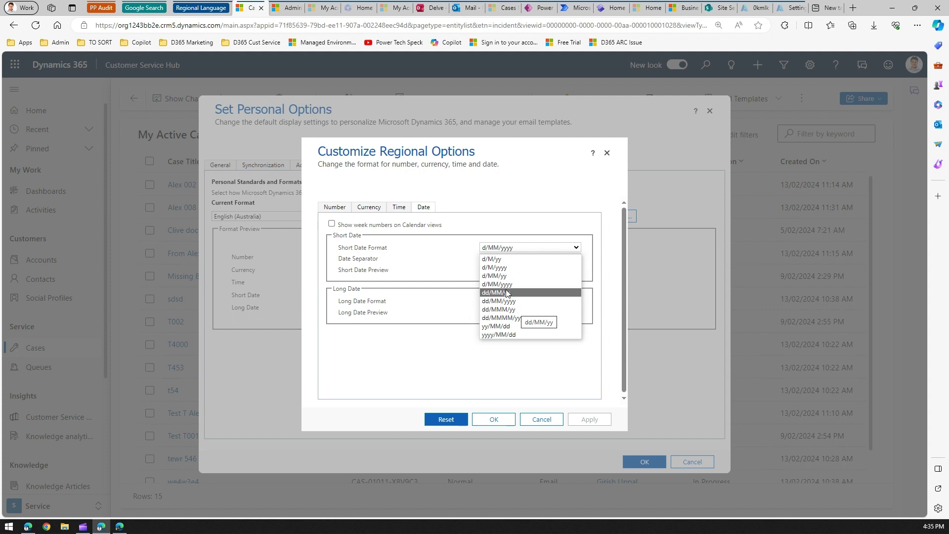
click(529, 227)
click(513, 259)
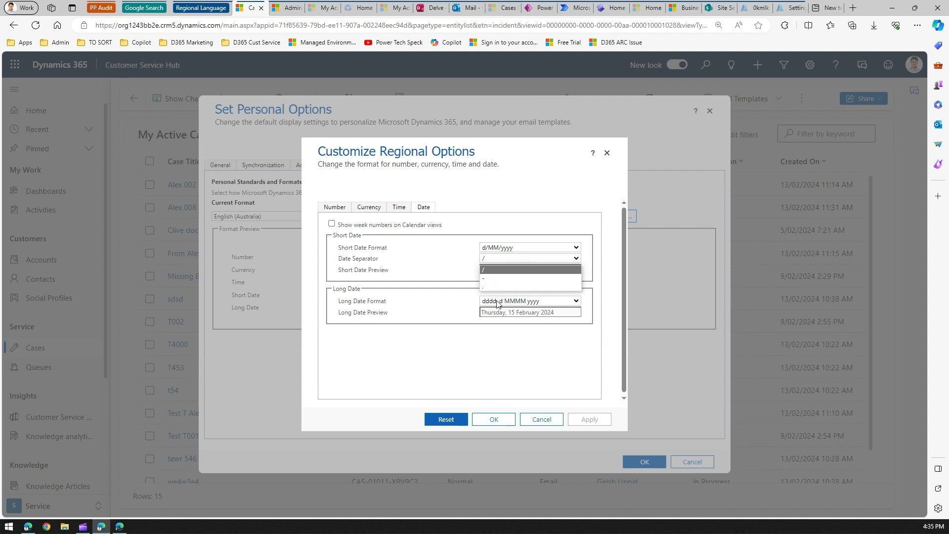
key(Down)
key(Escape)
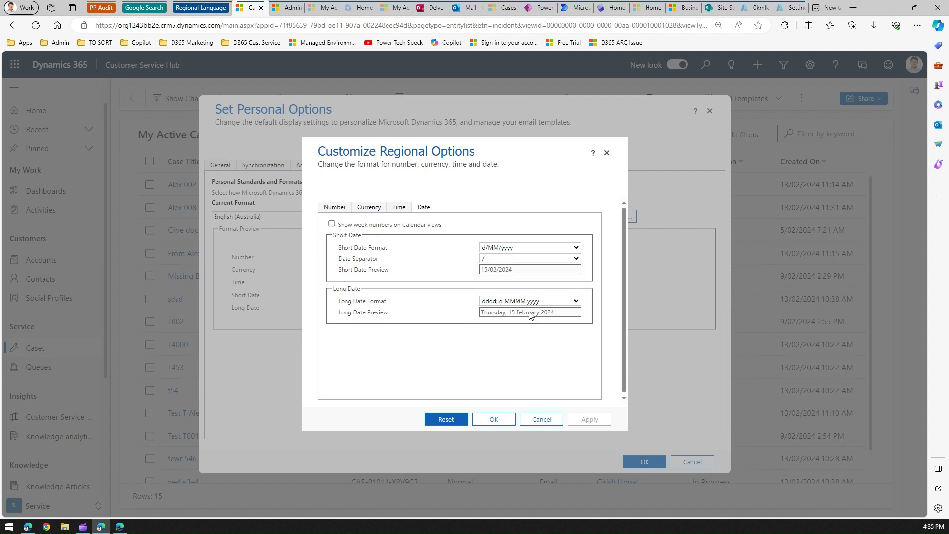
click(529, 301)
click(525, 347)
Step: Cancel the regional and personal options, then open Advanced Settings' Administration area in a new tab
click(539, 420)
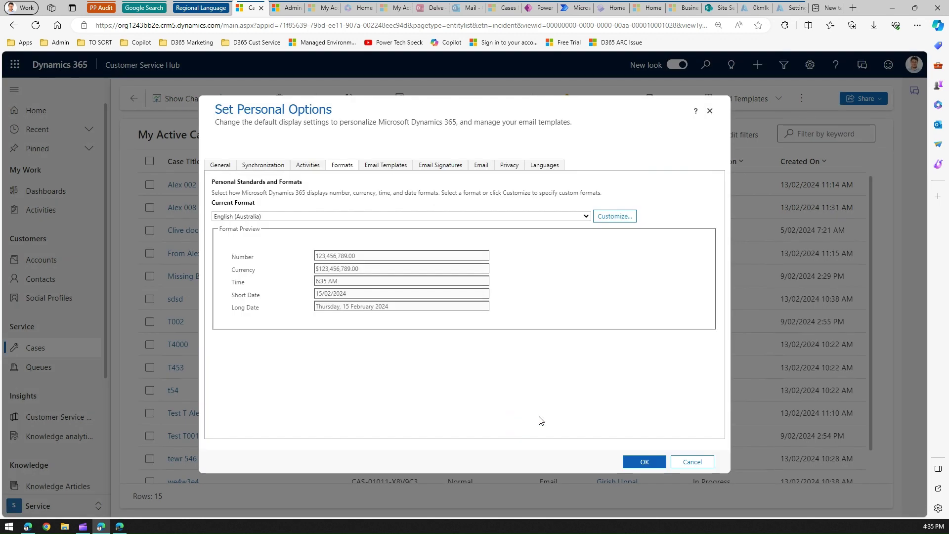
click(692, 462)
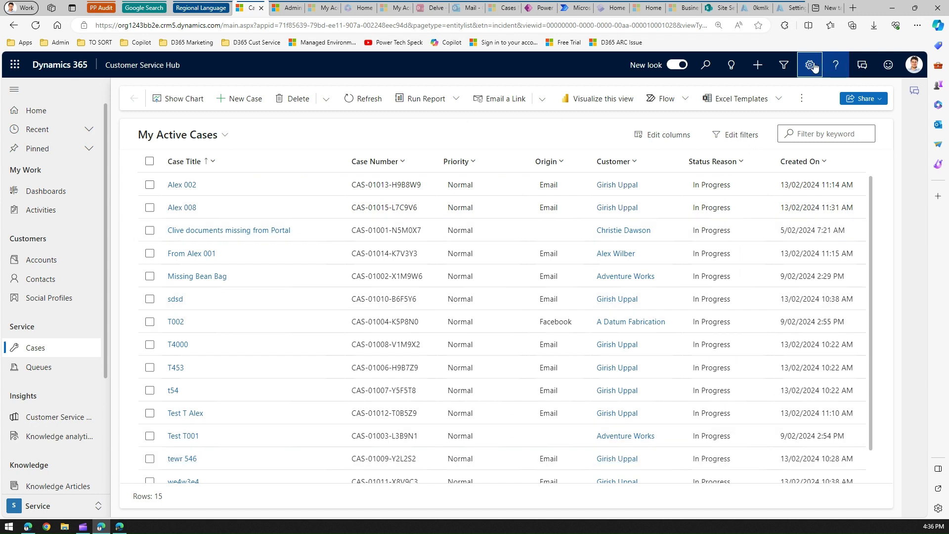
click(810, 66)
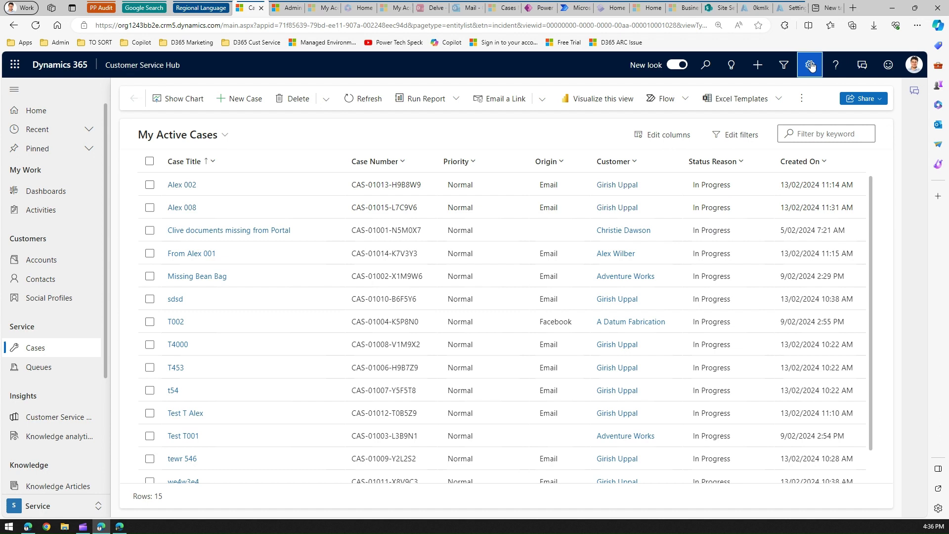
click(811, 65)
click(783, 248)
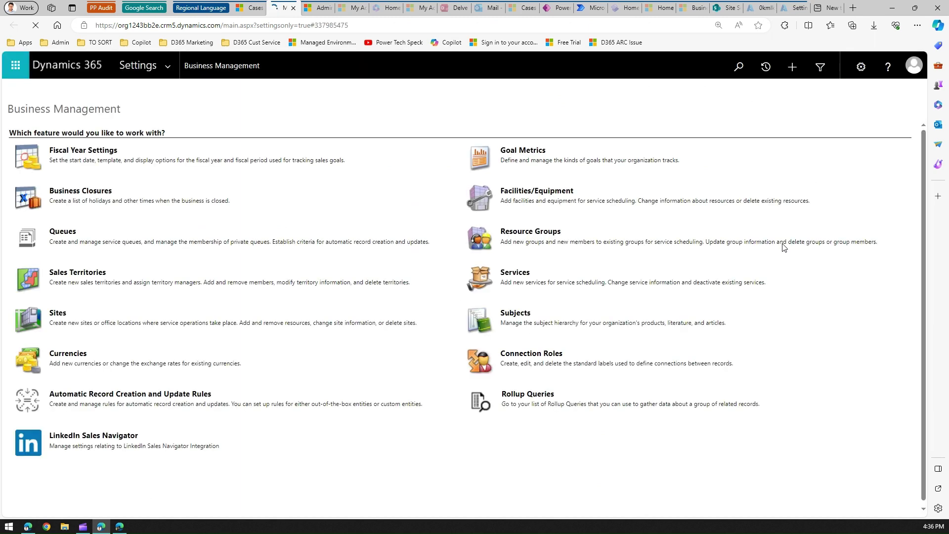
click(167, 69)
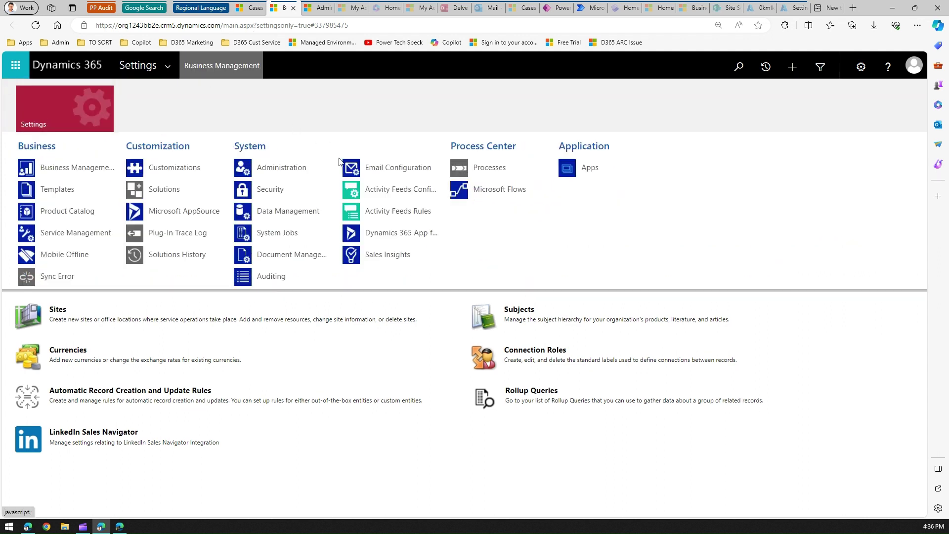
click(269, 167)
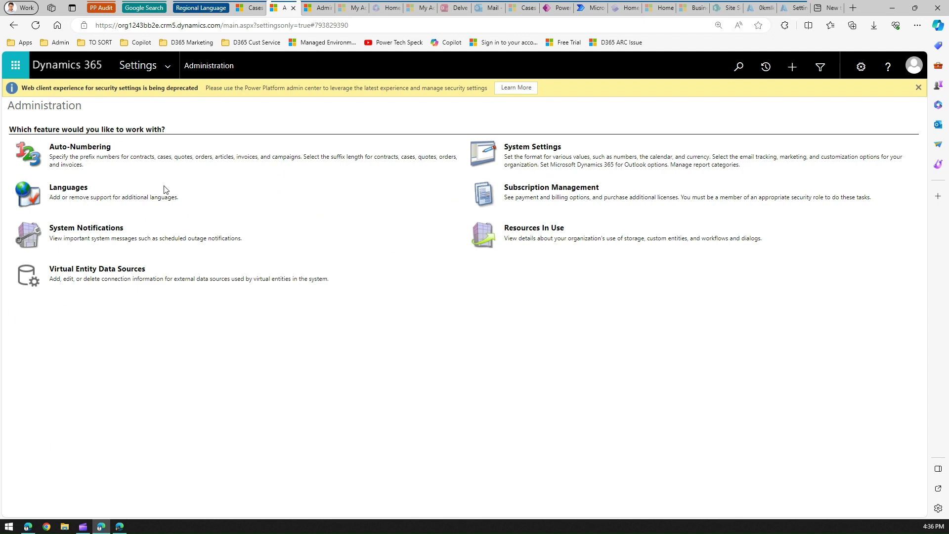
Step: Set the System Settings Current Format to English (Canada) and save with OK
click(528, 149)
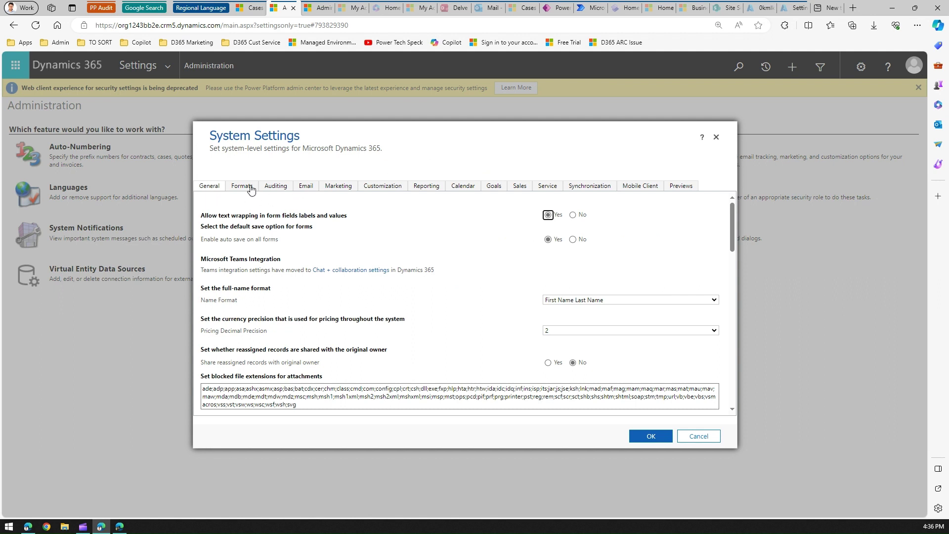
click(251, 188)
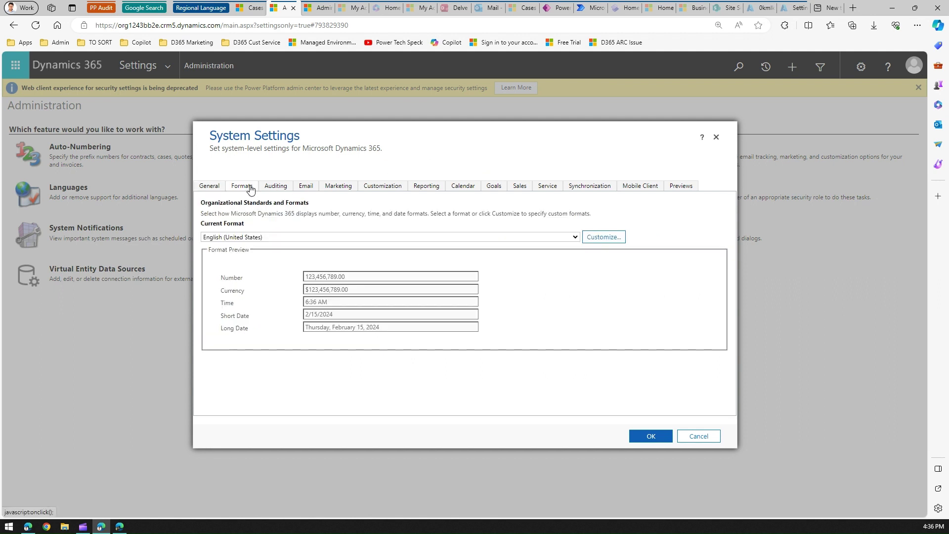
click(267, 238)
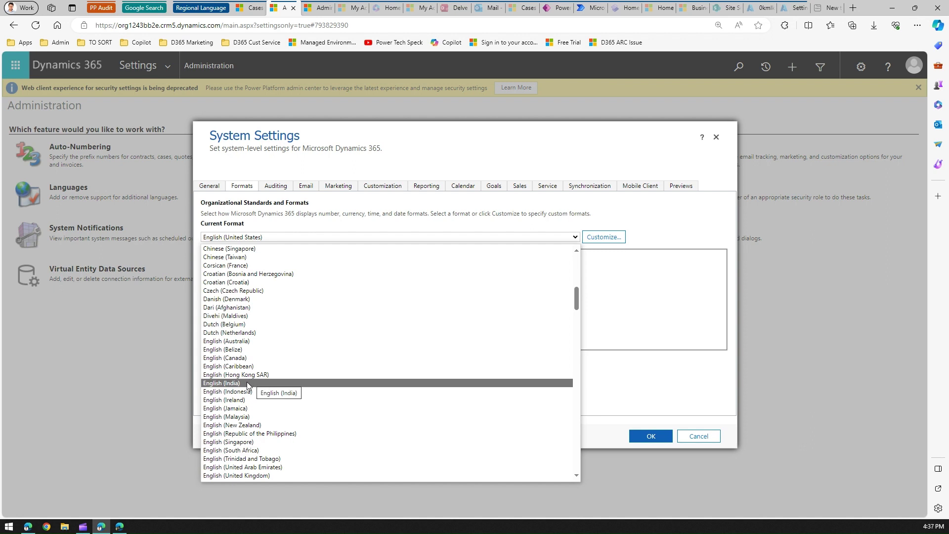
click(244, 359)
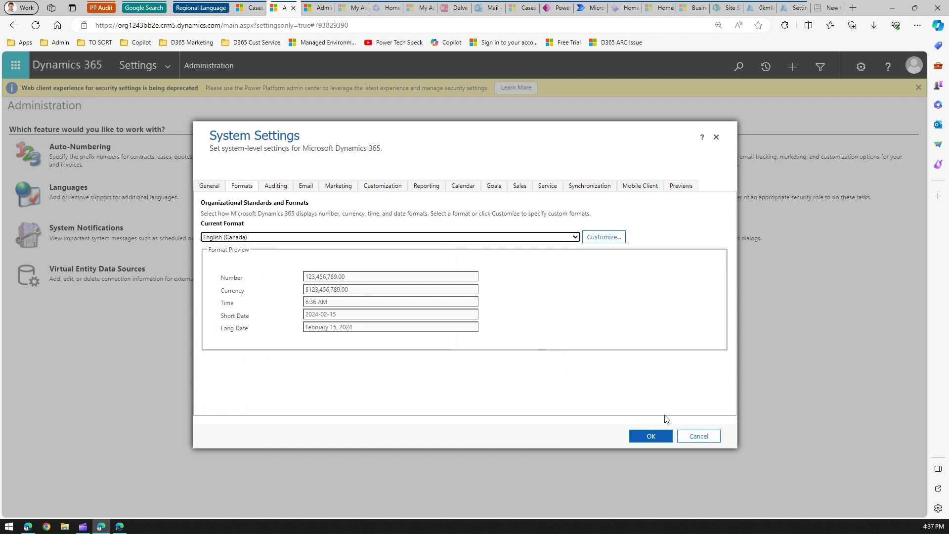
click(651, 438)
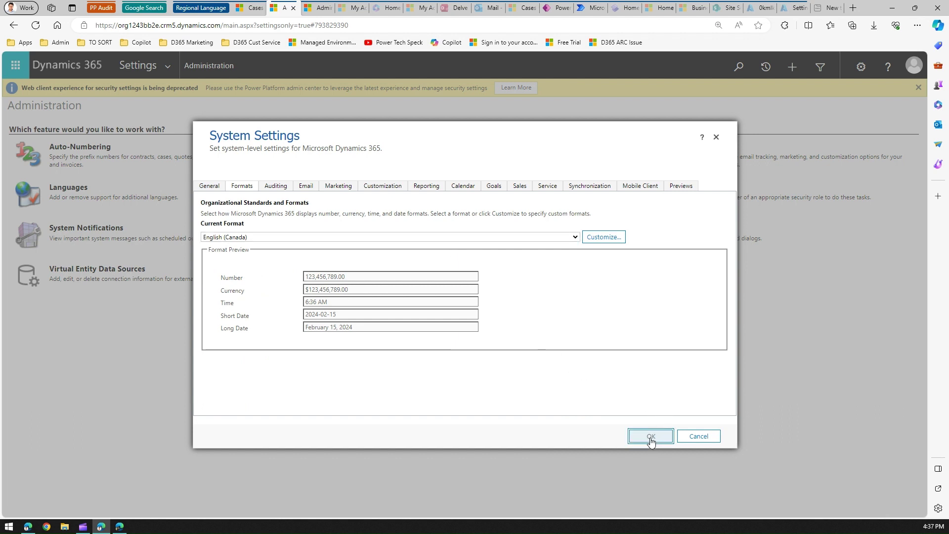